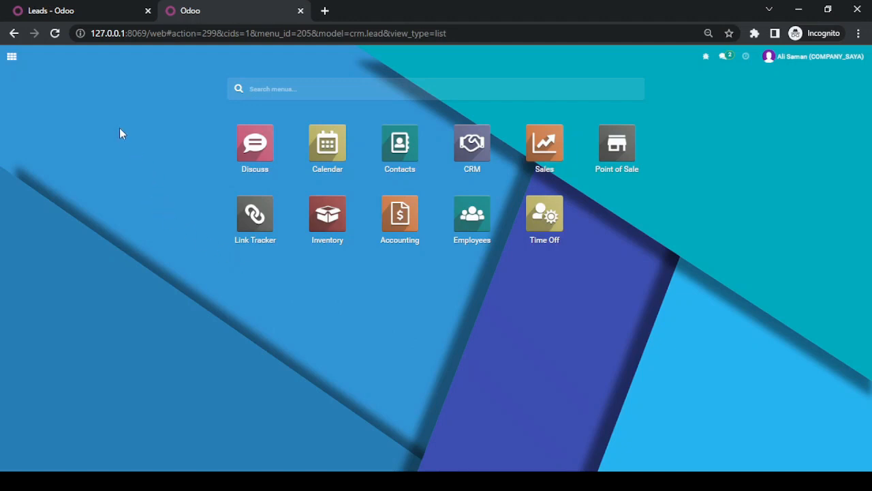
Step: Open the CRM leads list and start a new lead record
left_click(97, 34)
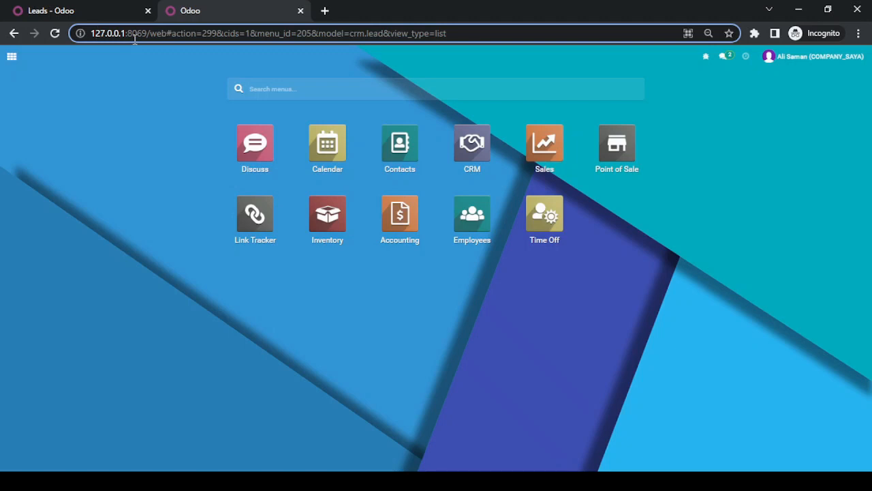
left_click(472, 146)
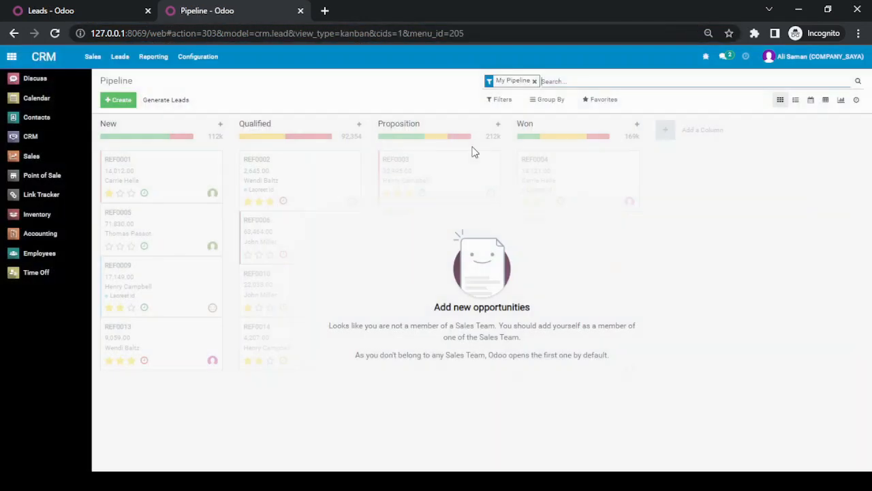
left_click(121, 58)
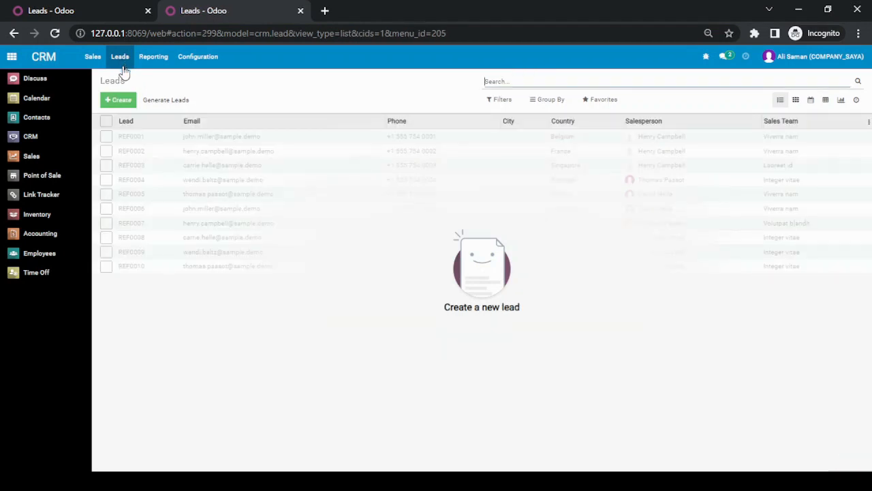
left_click(120, 103)
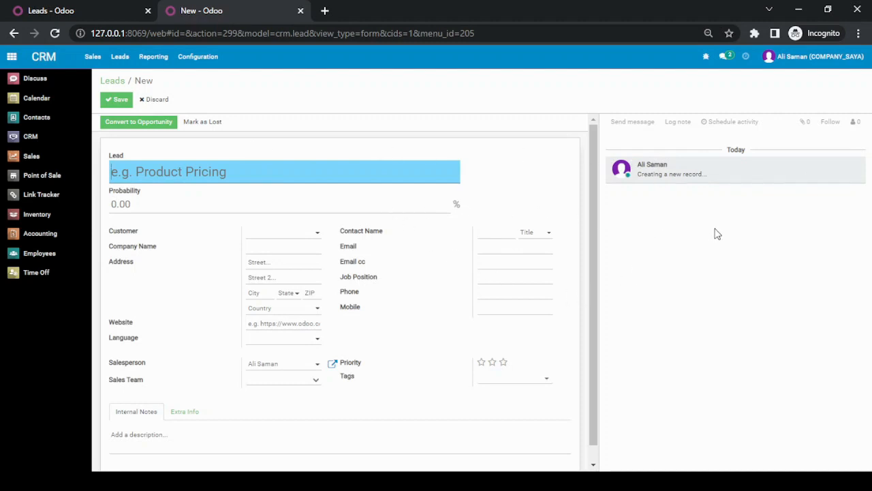
Step: Set the chatter position to Normal in the account preferences and save them
left_click(799, 65)
left_click(803, 128)
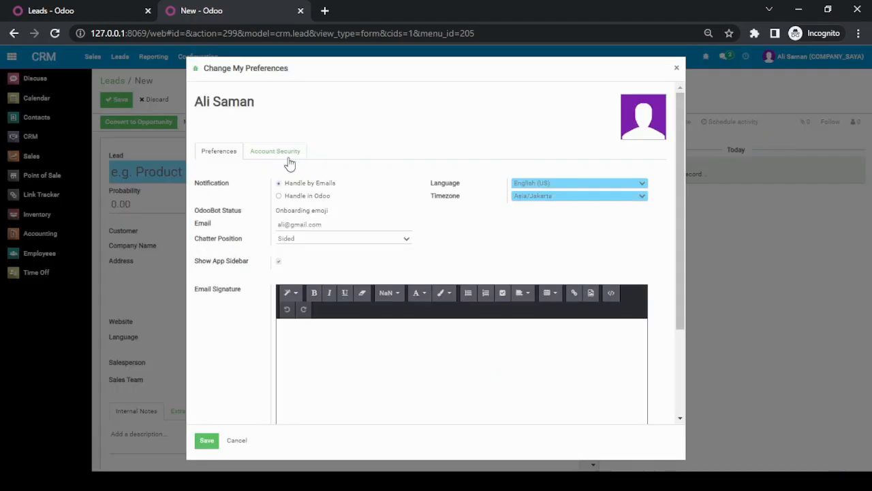
left_click(303, 244)
left_click(303, 262)
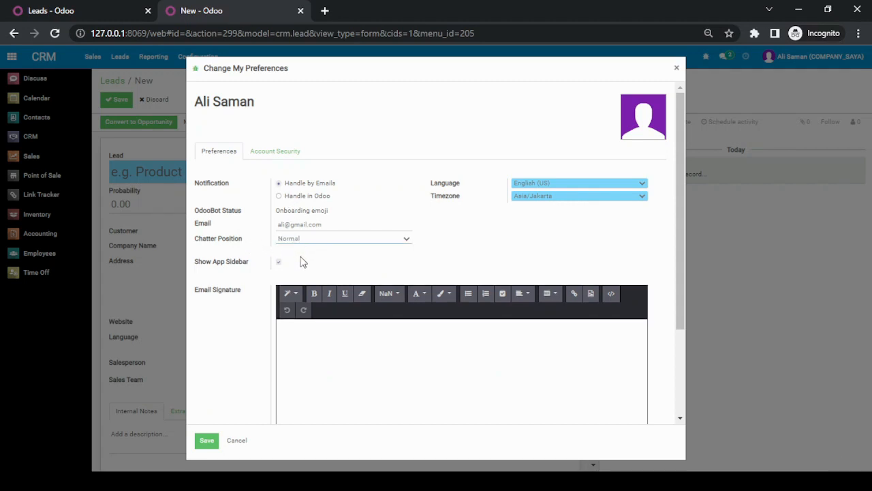
left_click(207, 442)
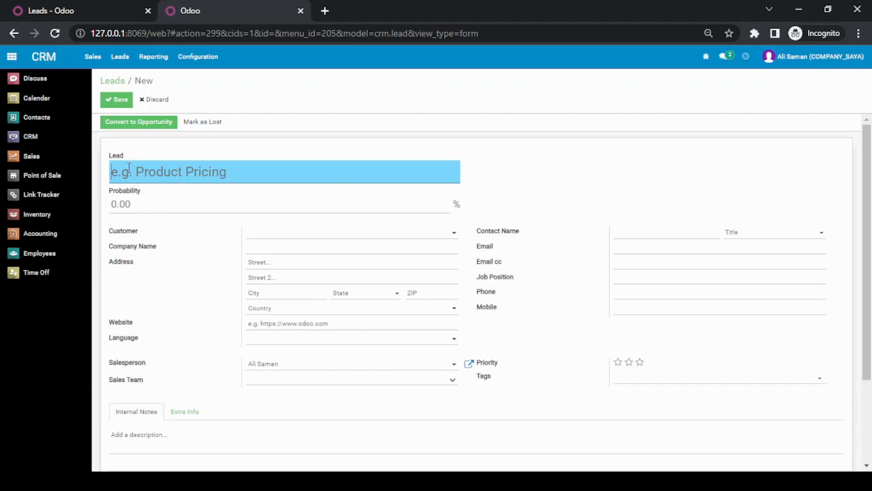
Step: Name the new lead "Prospek Jumlah Besar"
type("Prospe")
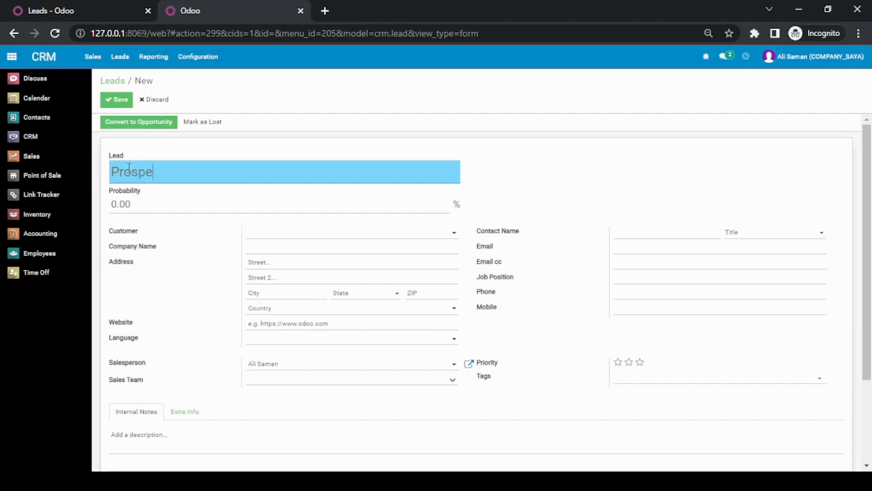
type("k Jumlah Besar")
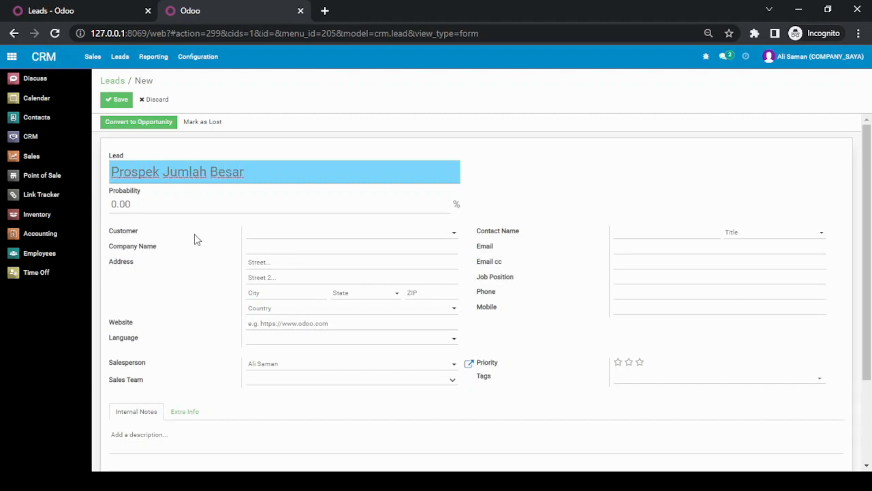
Step: Enter "PT. Agung Mandiri" as the lead's company name
left_click(285, 246)
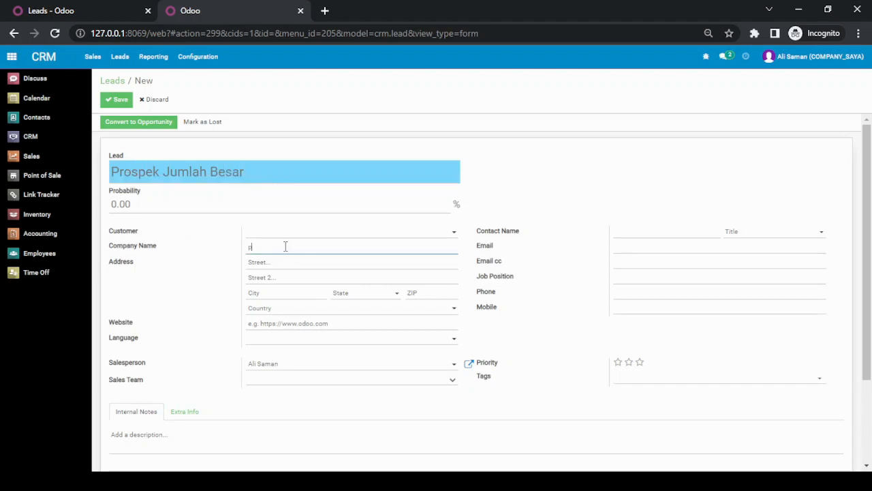
type("PT. a")
key("BackSpace")
type("Agung Mendiri")
Step: Fill in the lead's contact name and set the contact's title to Mister
left_click(643, 232)
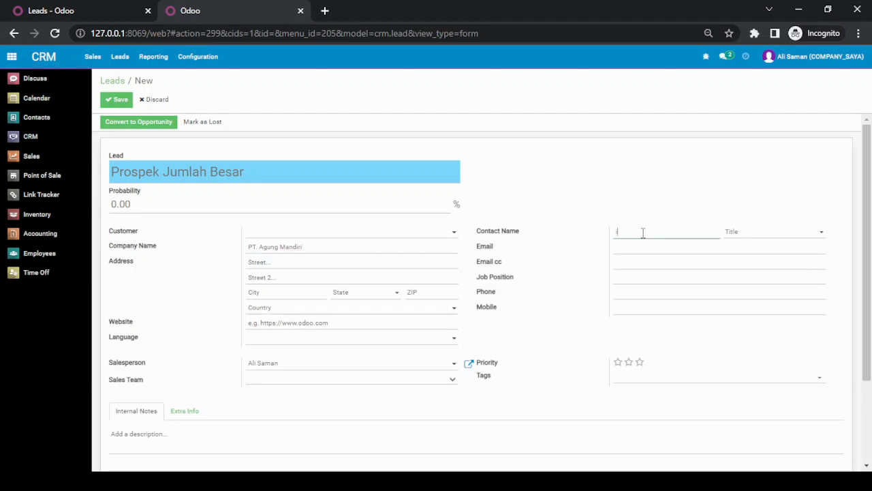
type("Ilham")
key("Tab")
left_click(782, 233)
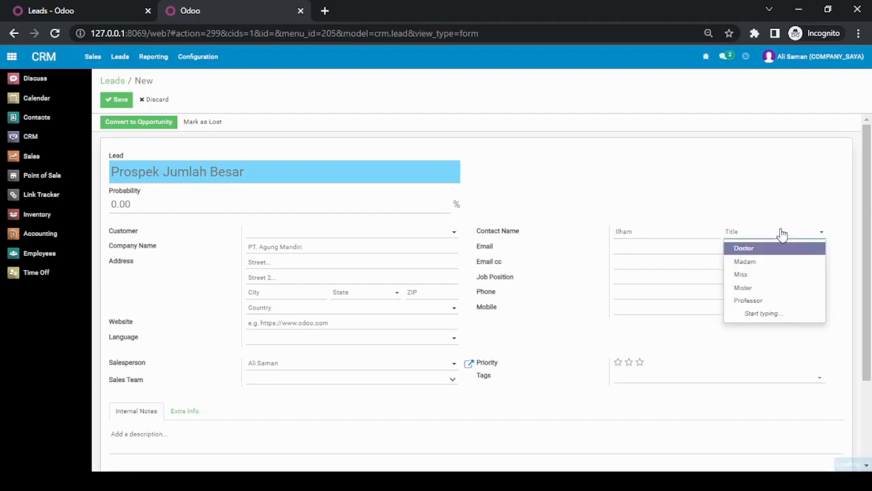
left_click(779, 289)
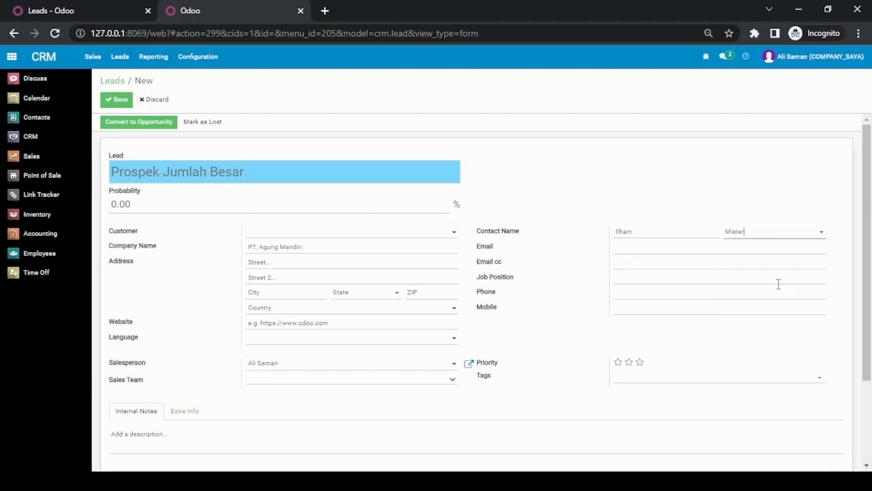
Step: Fill in the contact's e-mail address on the lead form
left_click(683, 246)
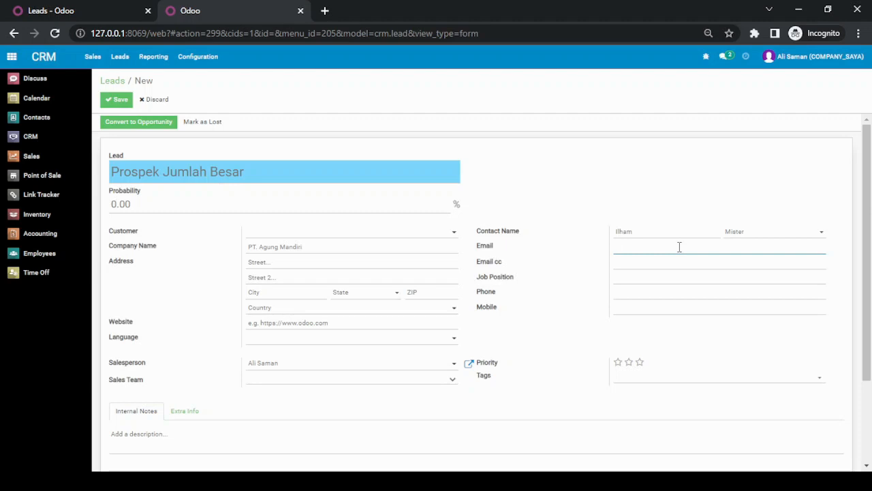
Step: Add the internal note "Tertarik dengan table leg dalam jumlah yang besar (100 unit / bulan)" to the lead
scroll(229, 375, "down", 3)
left_click(166, 332)
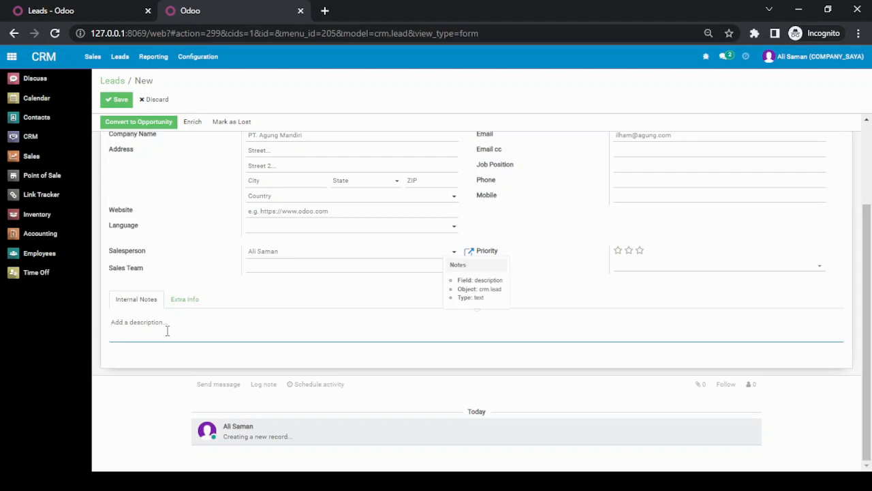
type("Tertare")
key("BackSpace")
type("ik den")
type("ga")
type("n ")
type("table leg")
type(" dalam")
type(" jim")
key("BackSpace")
key("BackSpace")
key("BackSpace")
type("jumlah ")
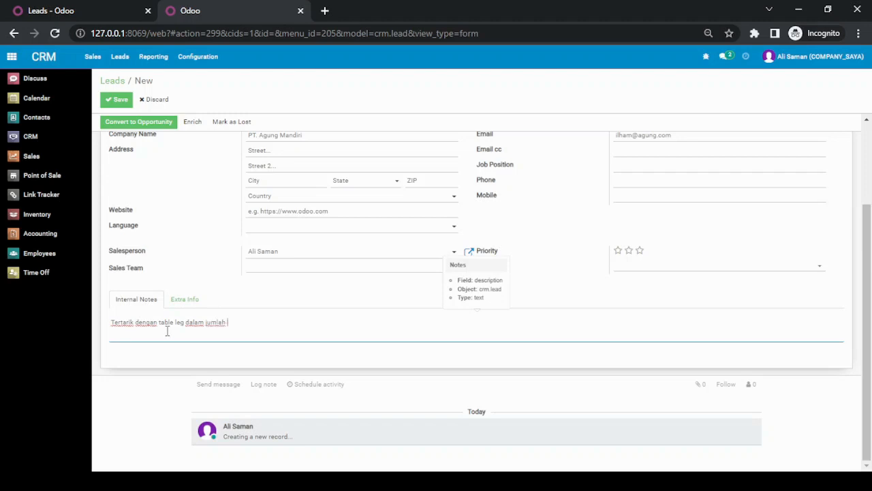
type("yang besar (100 unit / bulan)")
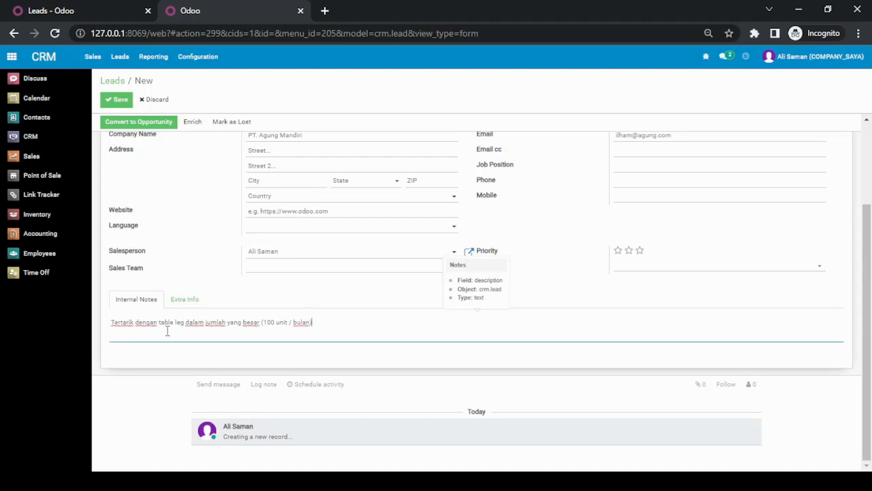
Step: Save the new lead and return to the leads list
scroll(168, 332, "up", 2)
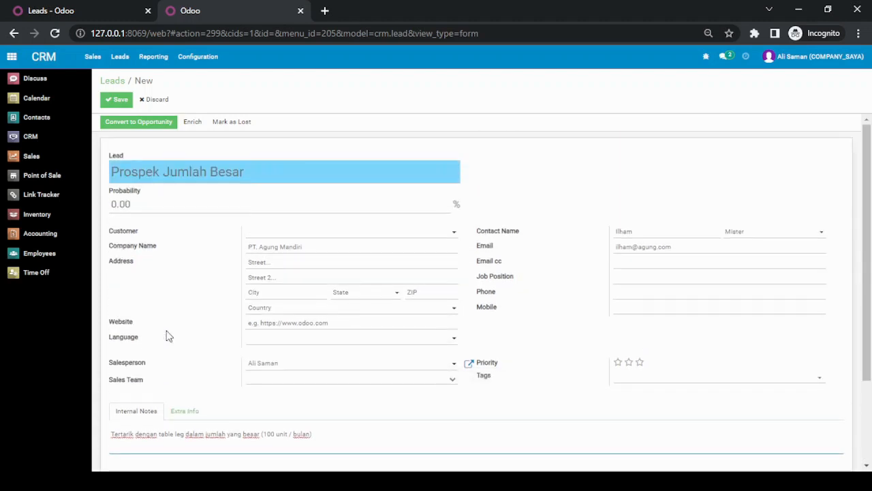
left_click(118, 102)
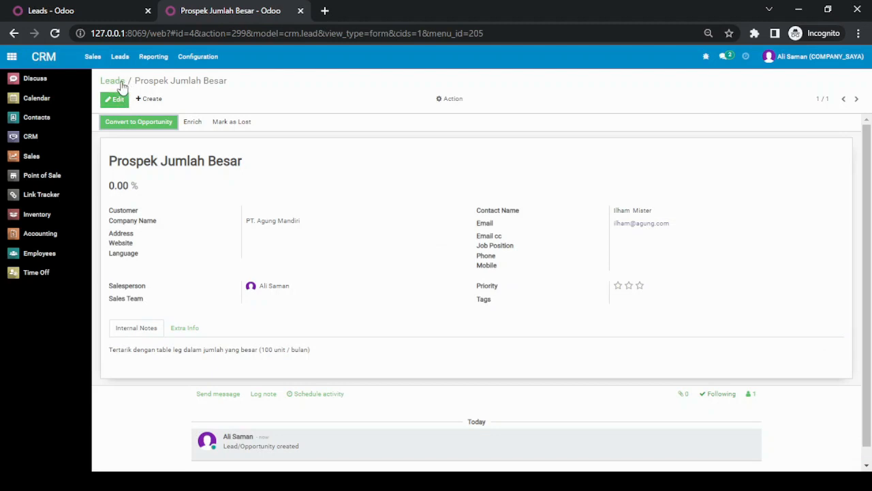
left_click(113, 81)
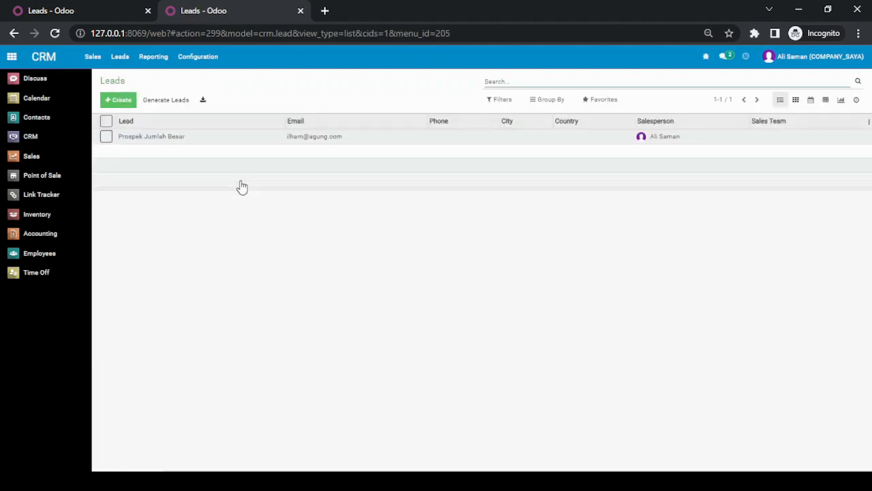